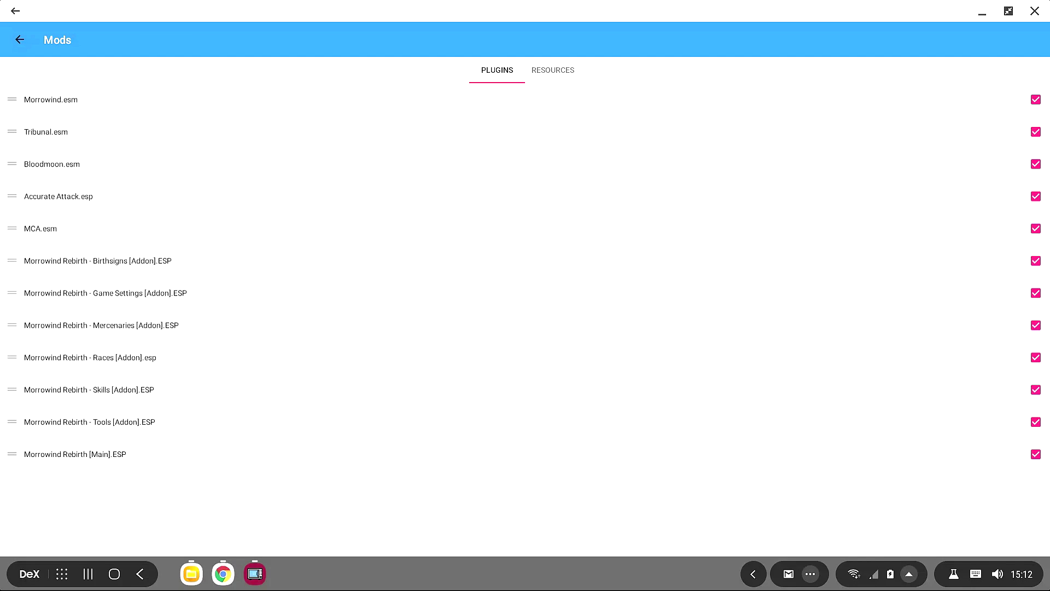
Step: Leave the mod list and browse the all-time popular Morrowind mods and the Morrowind Rebirth page on Nexus Mods in the browser
key("Escape")
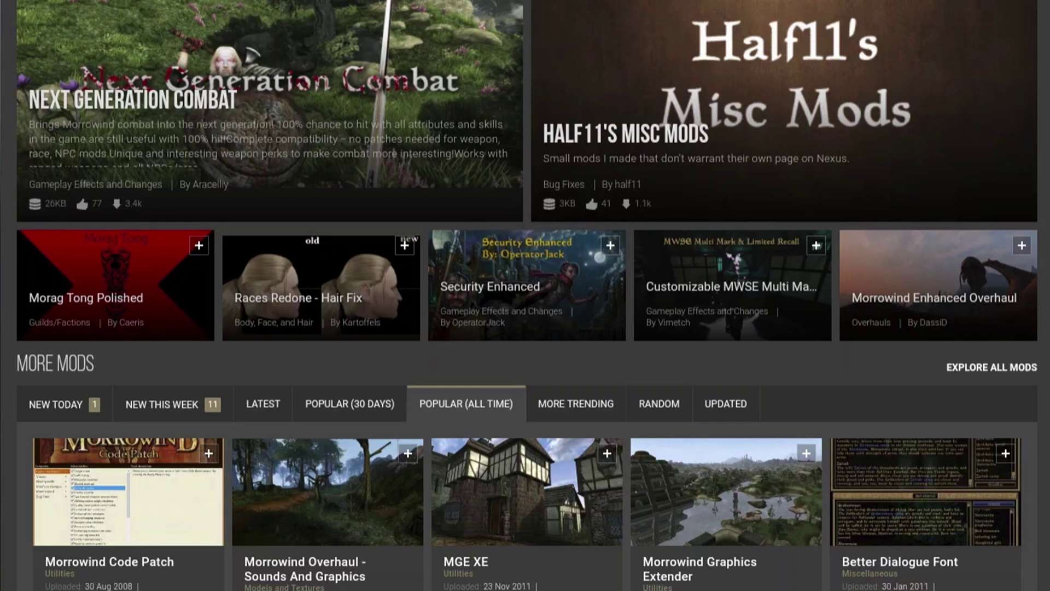
scroll(525, 295, "down", 5)
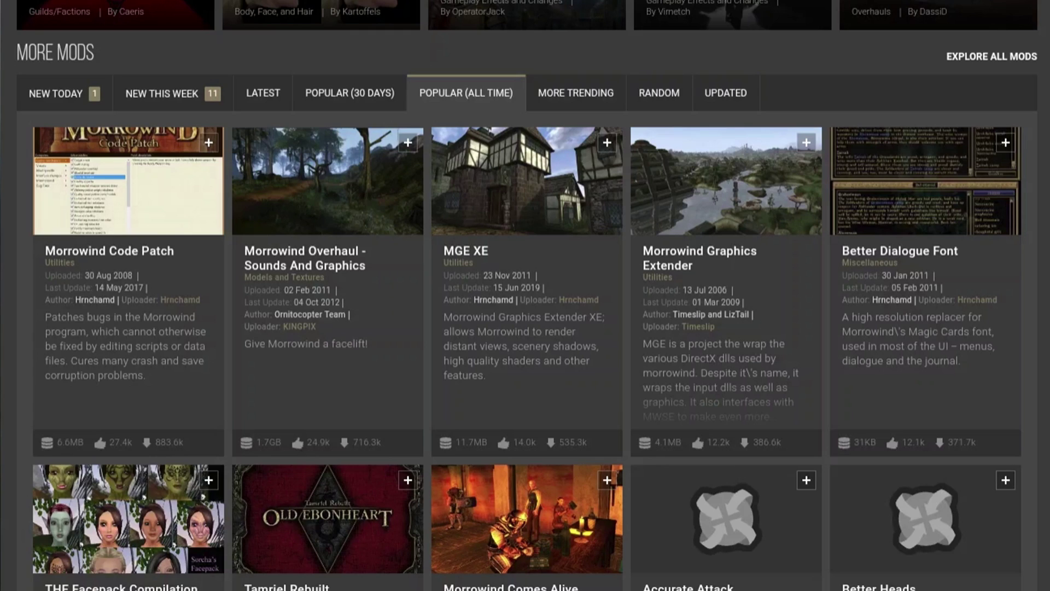
scroll(525, 295, "down", 2)
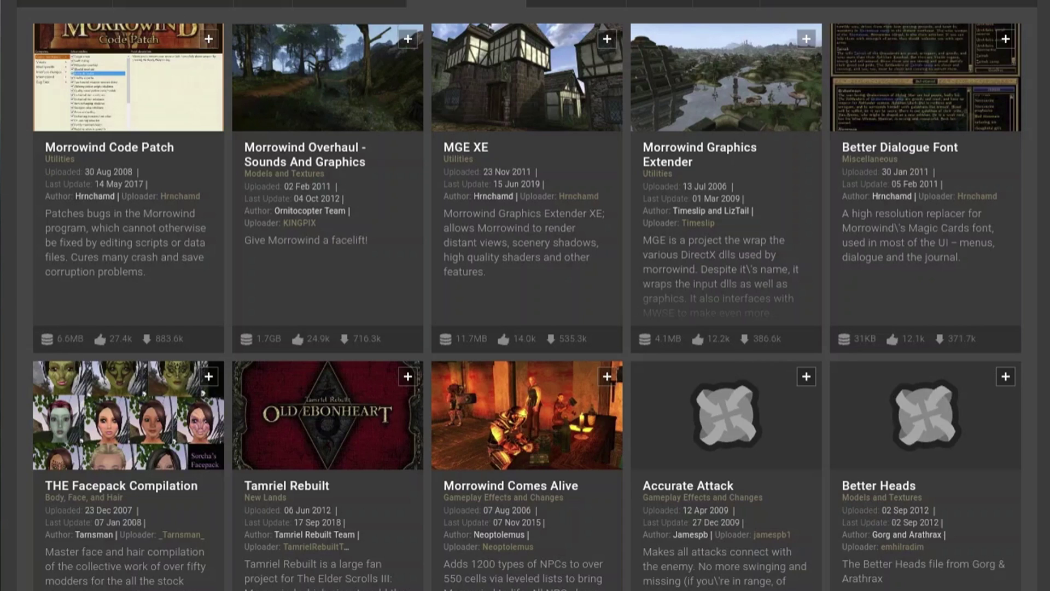
scroll(525, 295, "down", 4)
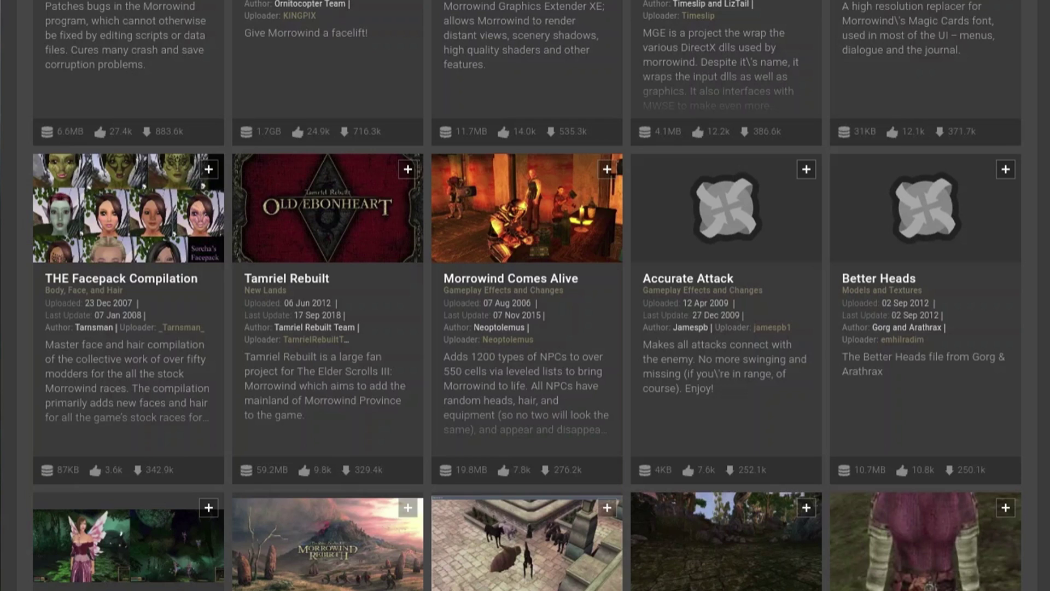
scroll(525, 295, "down", 2)
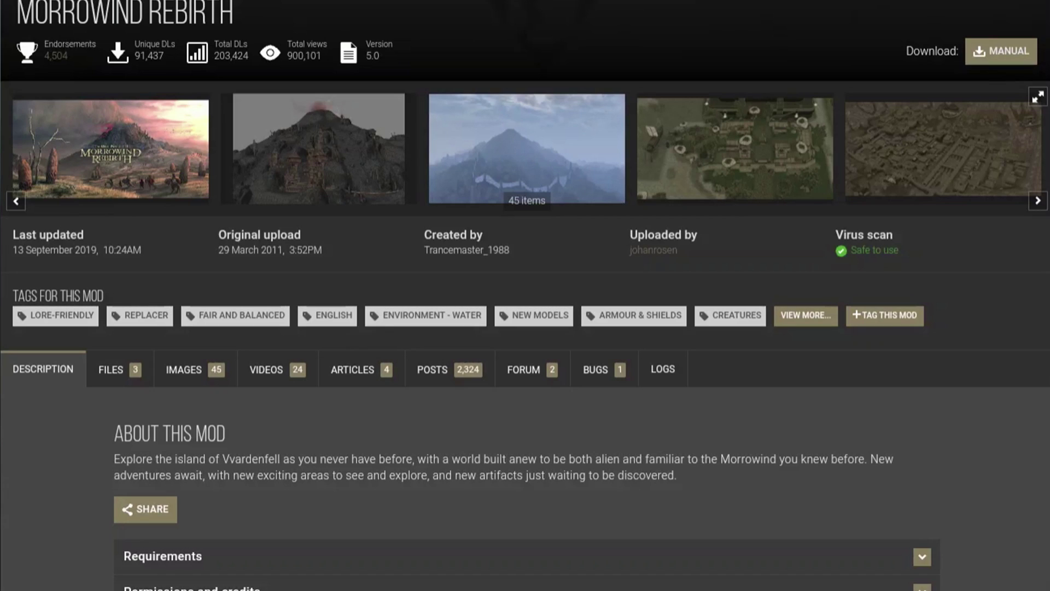
scroll(525, 296, "down", 1)
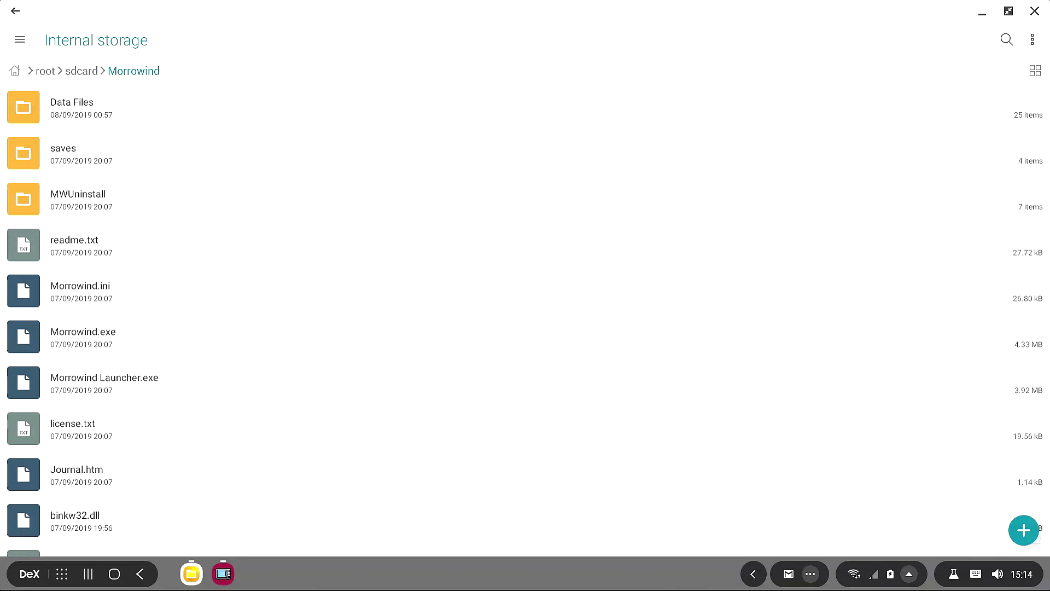
Step: In the file manager, open the Data Files folder inside Morrowind and look through its asset folders and Morrowind Rebirth plugin files
mouse_move(507, 119)
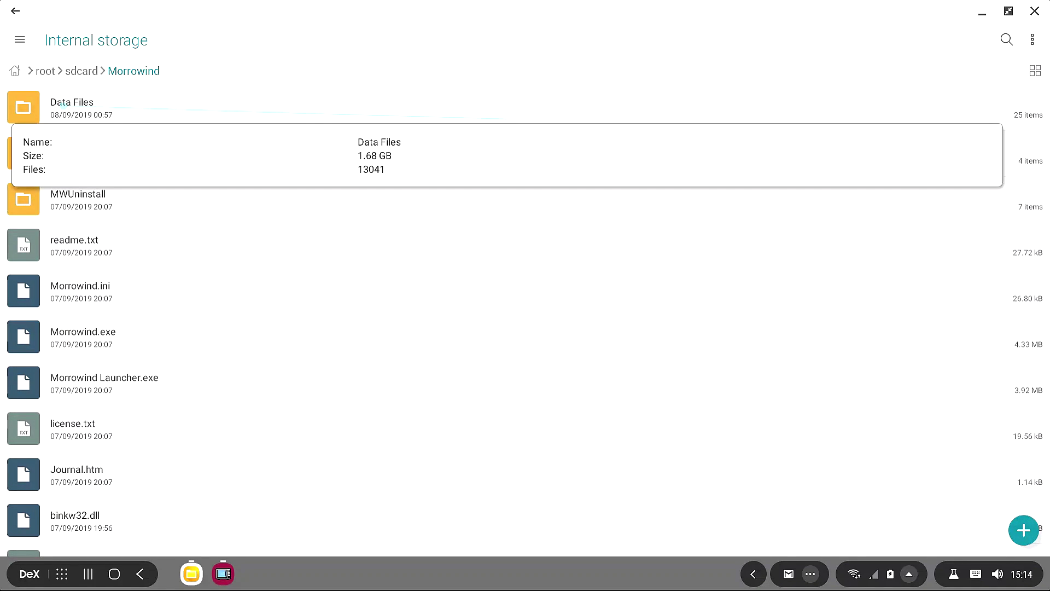
left_click(60, 104)
scroll(525, 320, "down", 2)
scroll(525, 321, "up", 2)
scroll(525, 320, "down", 1)
scroll(423, 190, "down", 2)
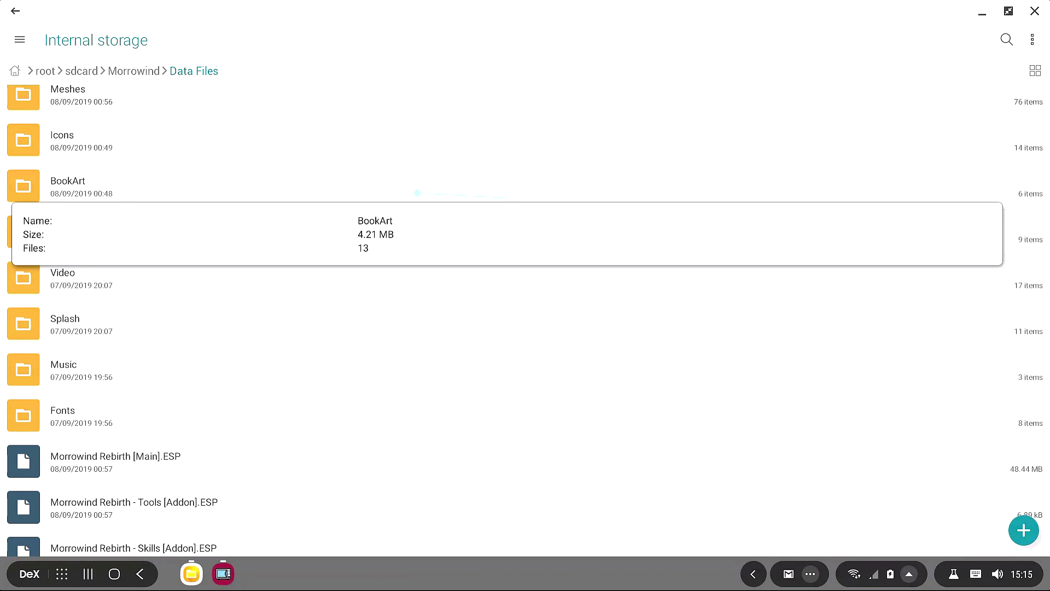
scroll(149, 364, "down", 3)
mouse_move(150, 364)
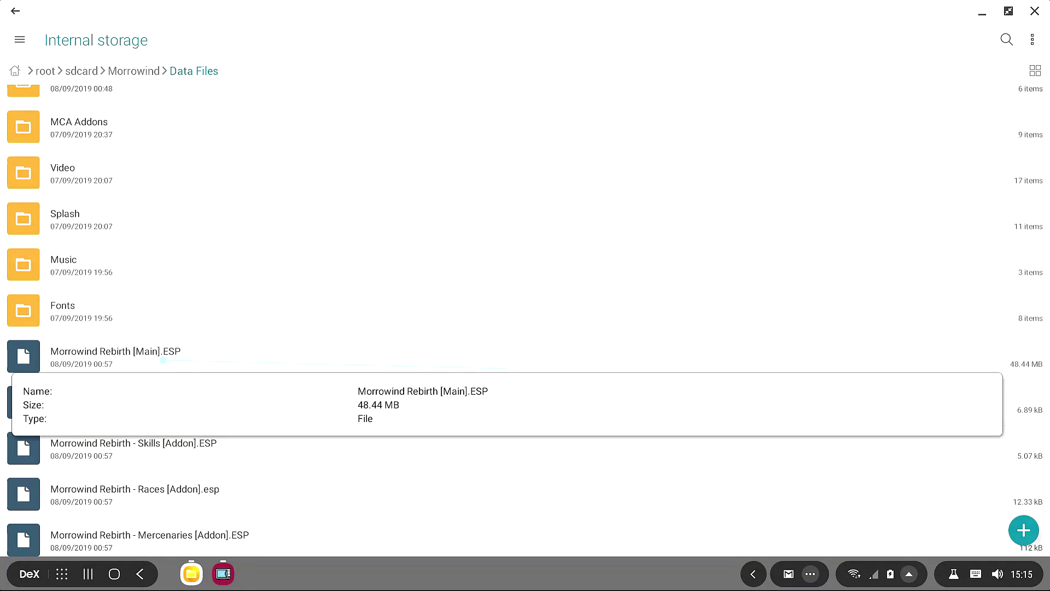
scroll(194, 454, "down", 2)
mouse_move(195, 454)
scroll(195, 454, "up", 2)
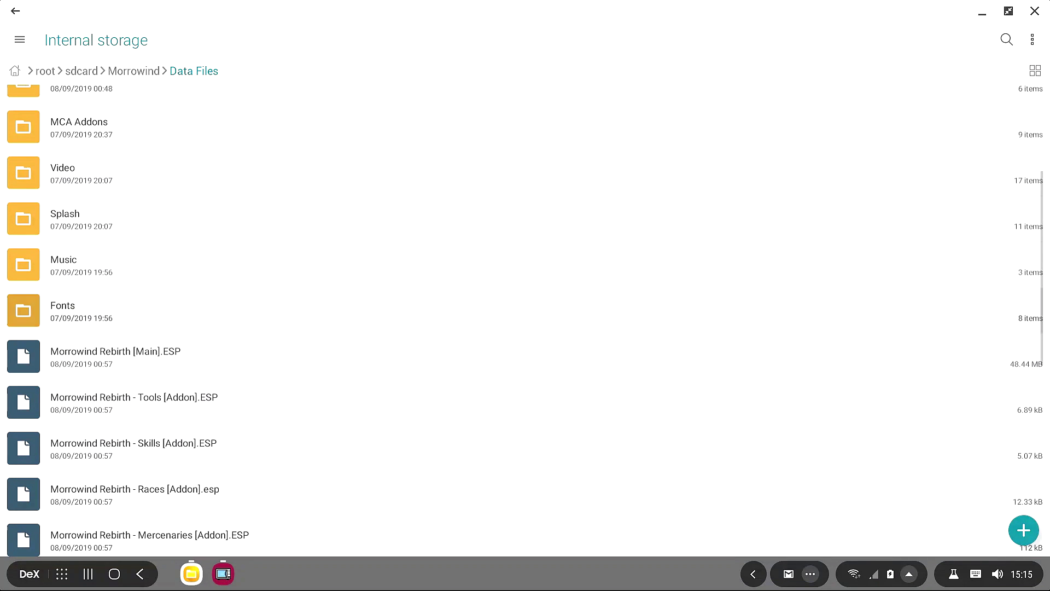
scroll(194, 262, "up", 4)
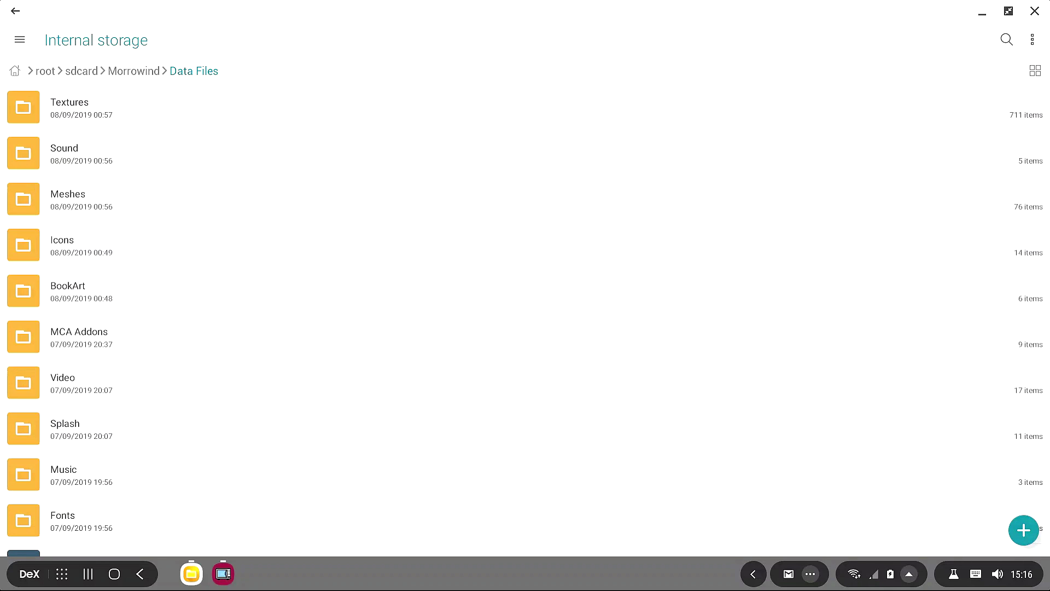
Step: Close the file manager and review the plugin load order in OMW's mod list
left_click(1034, 11)
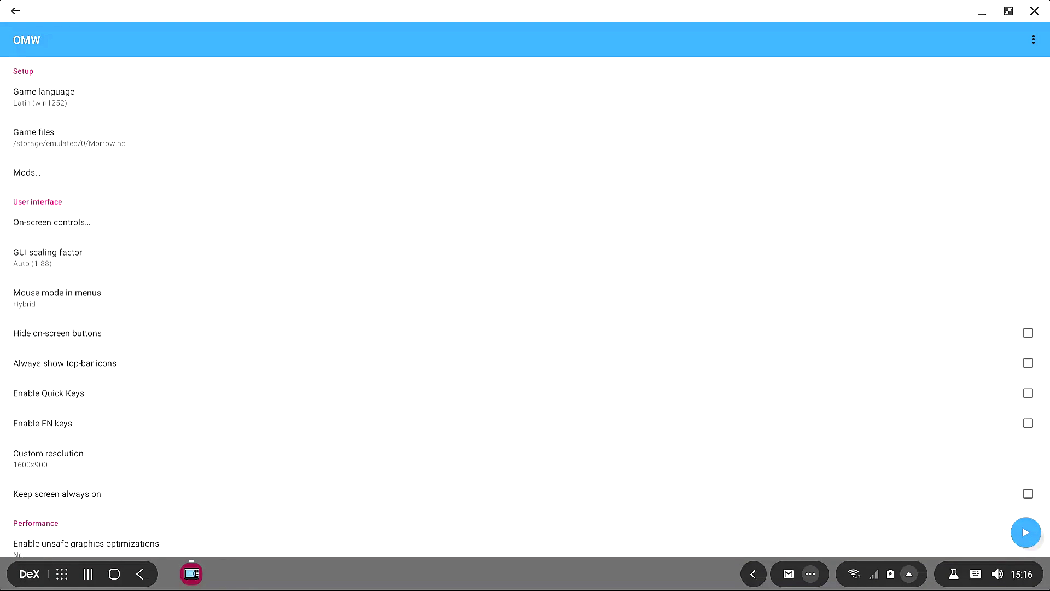
left_click(26, 173)
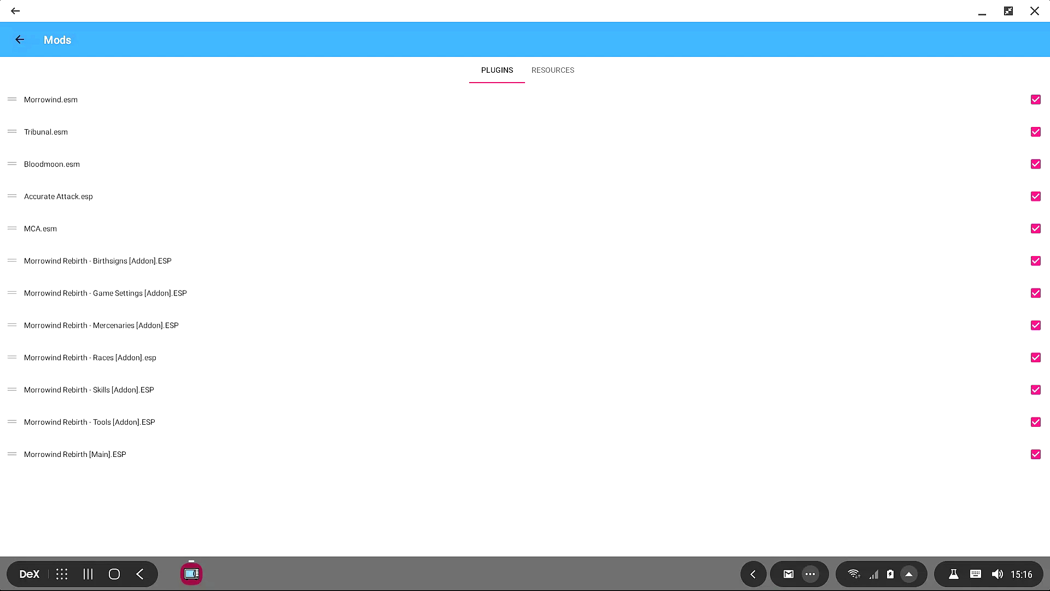
left_click(20, 39)
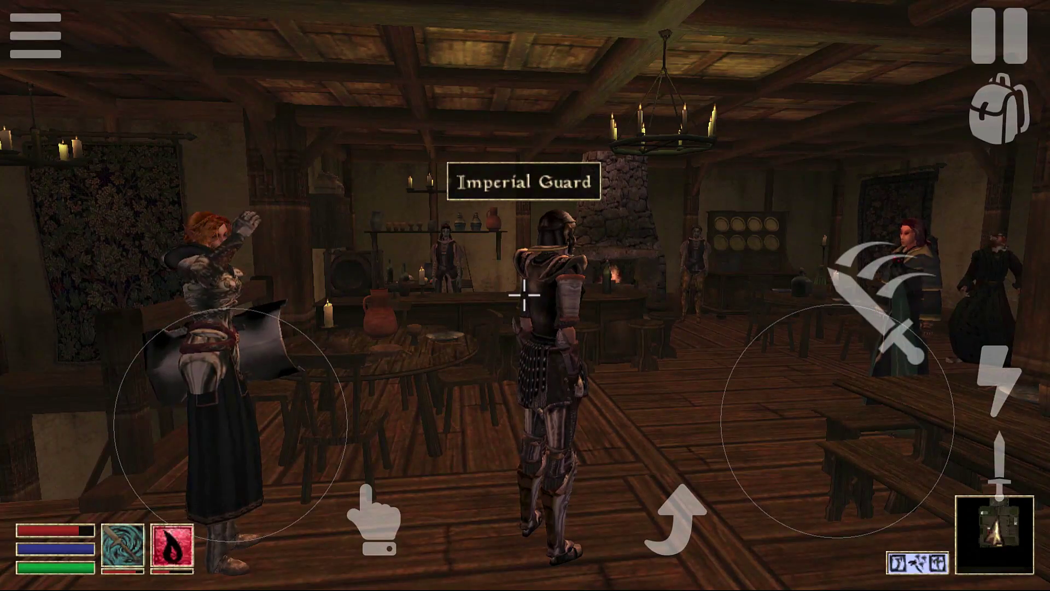
Step: Look around the tavern in the game and move up to the Imperial Guard using the touch controls
mouse_move(838, 422)
left_mouse_down()
mouse_move(878, 428)
mouse_move(831, 422)
left_mouse_up()
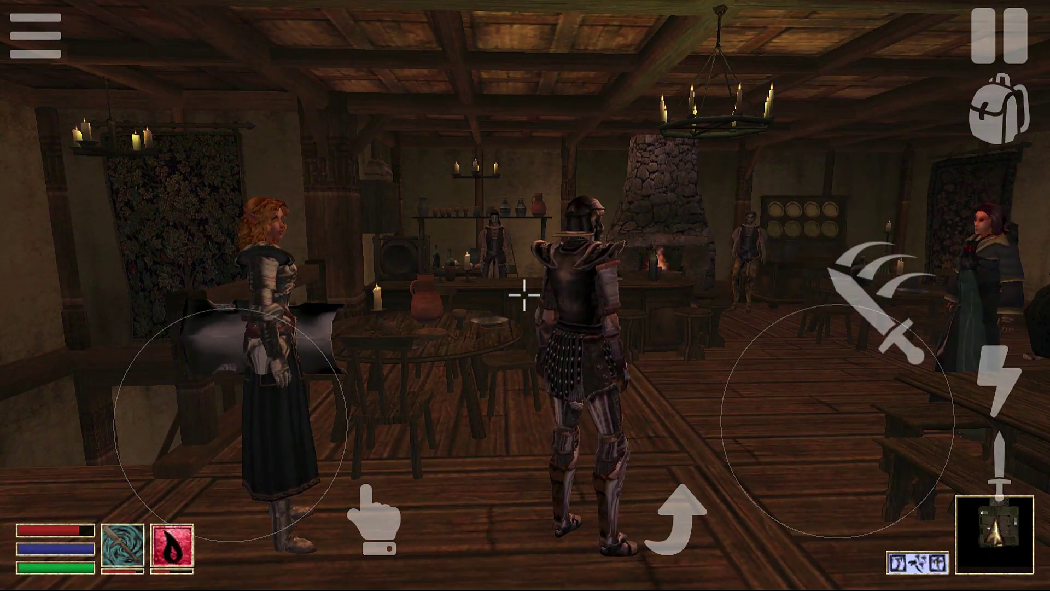
mouse_move(804, 418)
left_mouse_down()
mouse_move(798, 407)
mouse_move(802, 420)
mouse_move(827, 414)
mouse_move(803, 419)
left_mouse_up()
left_click_drag(226, 460, 185, 453)
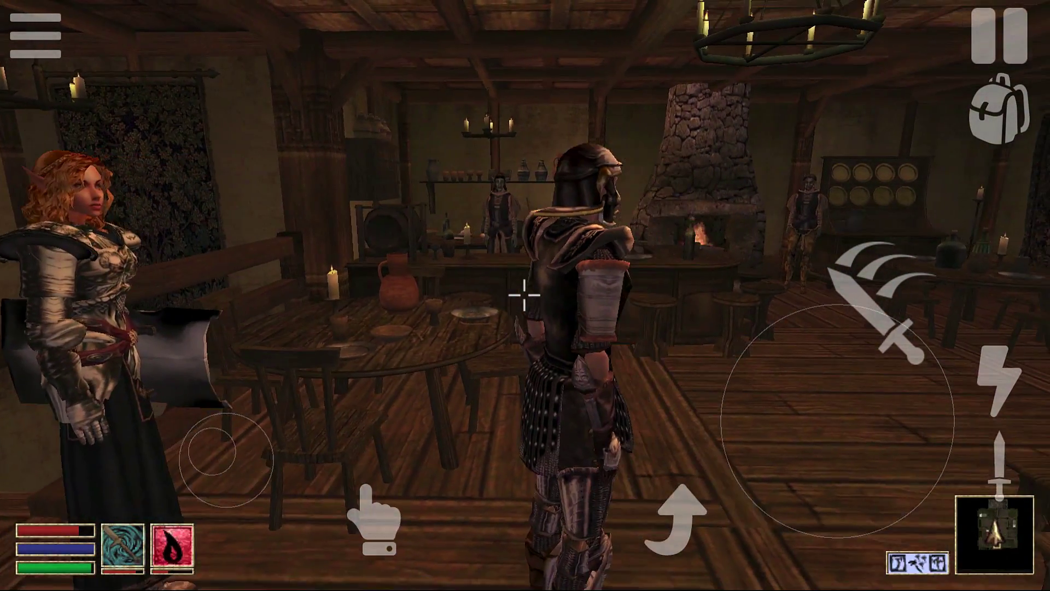
left_click_drag(846, 436, 763, 458)
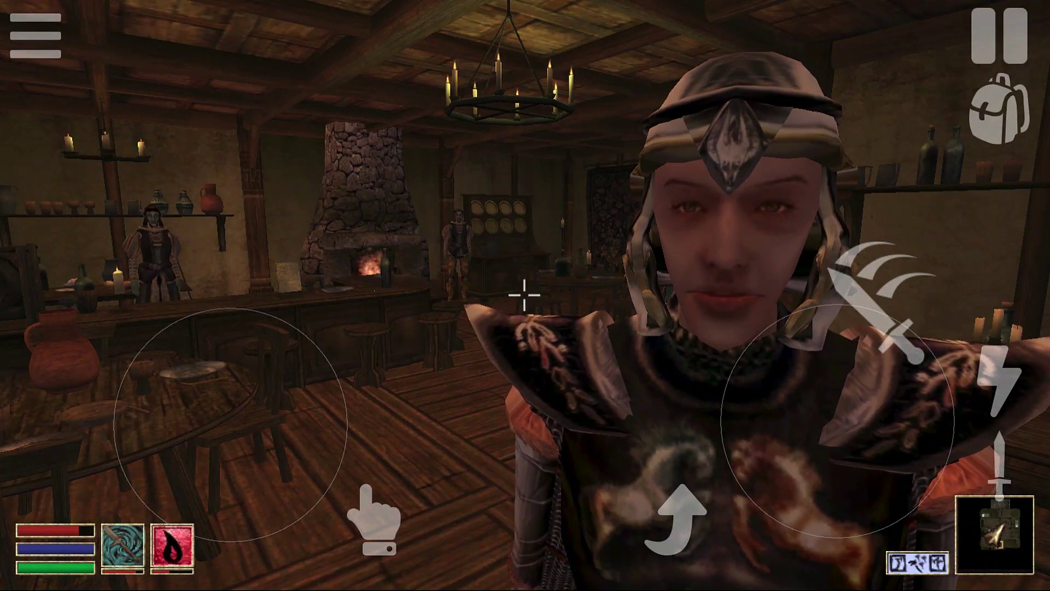
Step: Leave the game and enable hiding the on-screen buttons in the OMW launcher settings
left_click(35, 35)
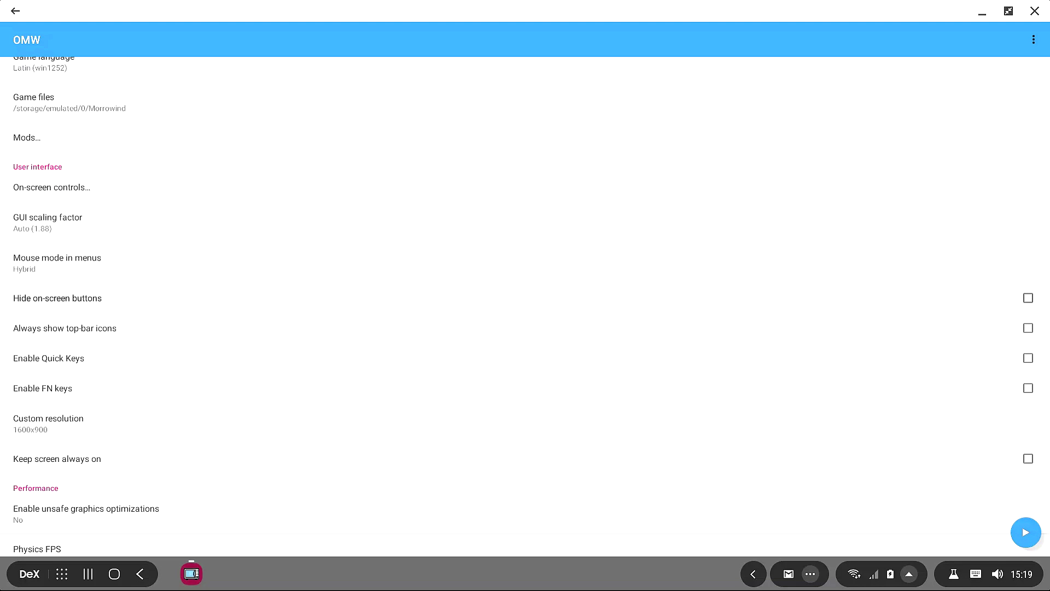
left_click(525, 298)
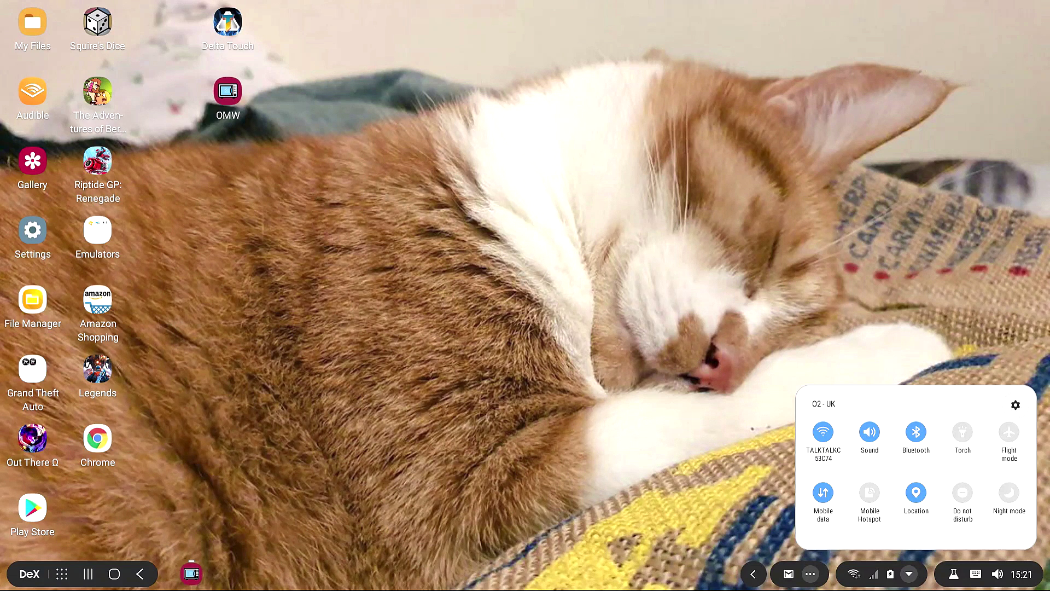
Step: Open the phone's Bluetooth connection settings and look through the paired devices
left_click(1015, 405)
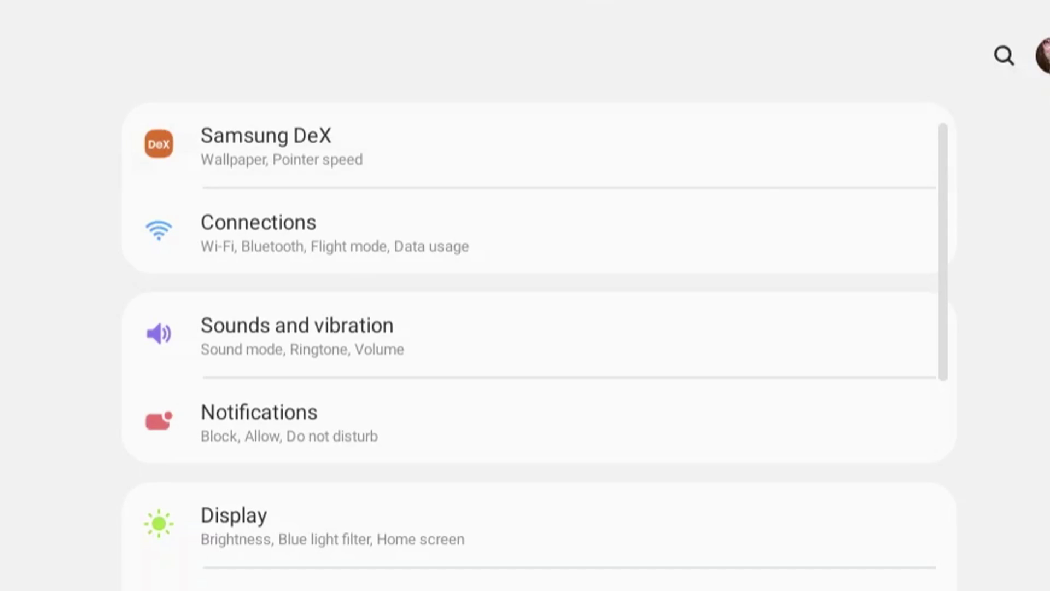
left_click(471, 224)
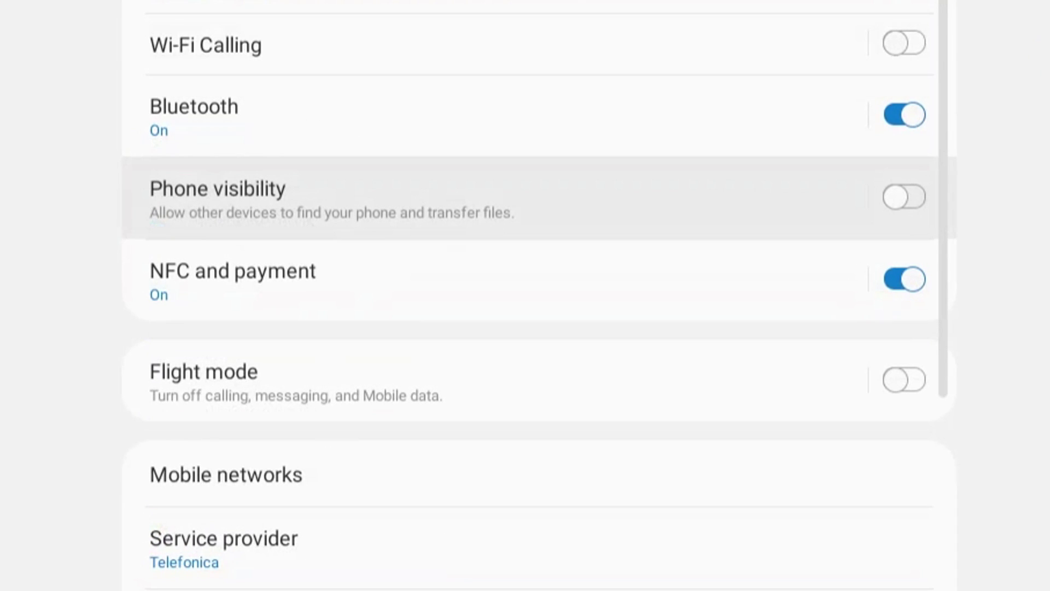
left_click(438, 114)
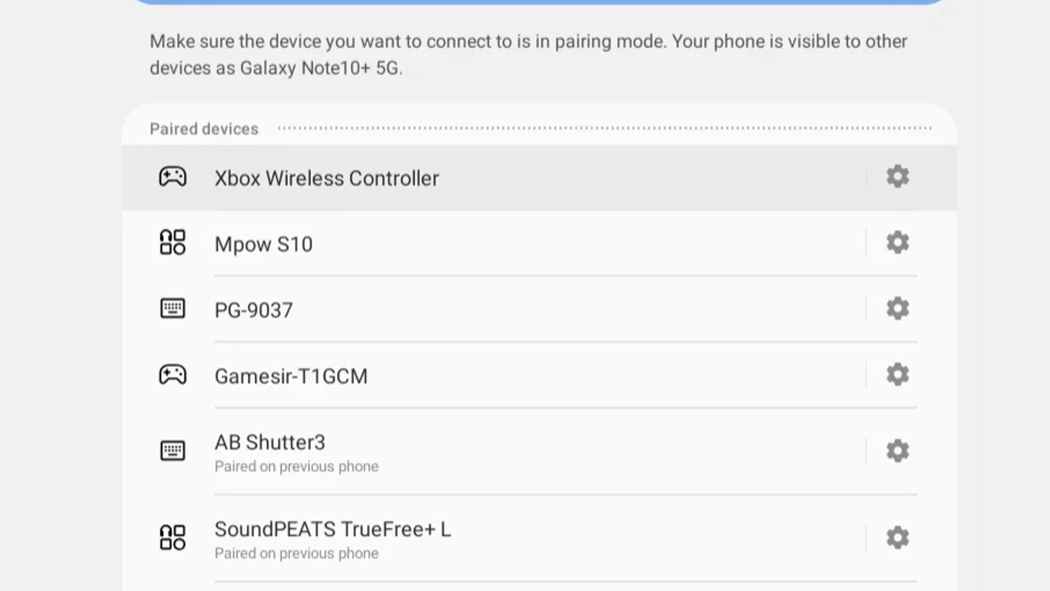
scroll(470, 189, "down", 2)
scroll(471, 189, "up", 4)
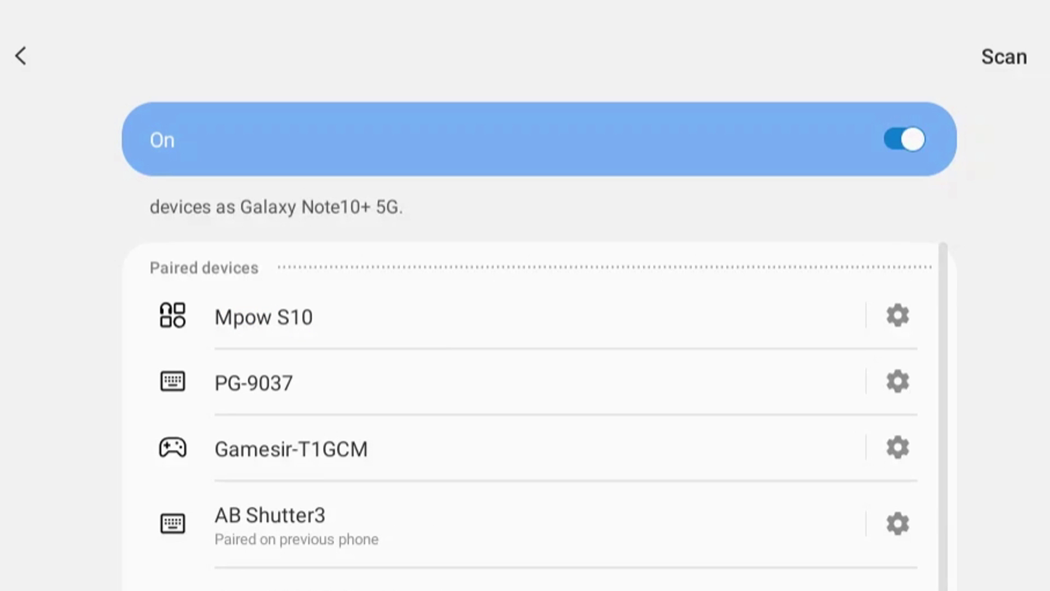
key("Down")
key("Down")
key("Down")
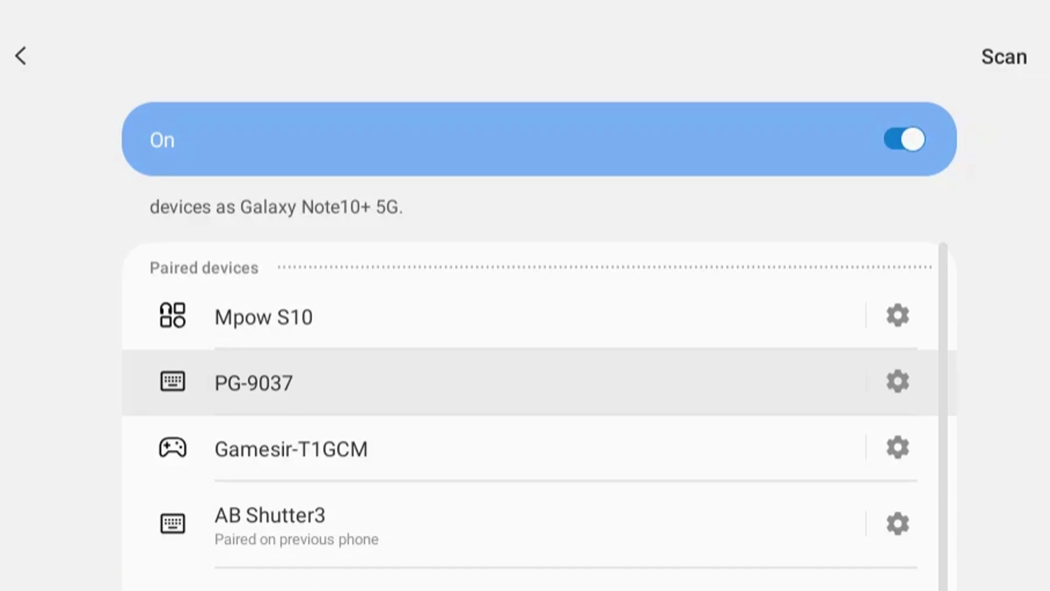
Step: Scan for Bluetooth devices, pair the Xbox Wireless Controller, and leave the settings
left_click(1004, 57)
key("Down")
key("Down")
key("Down")
key("Down")
key("Down")
key("Down")
key("Down")
key("Down")
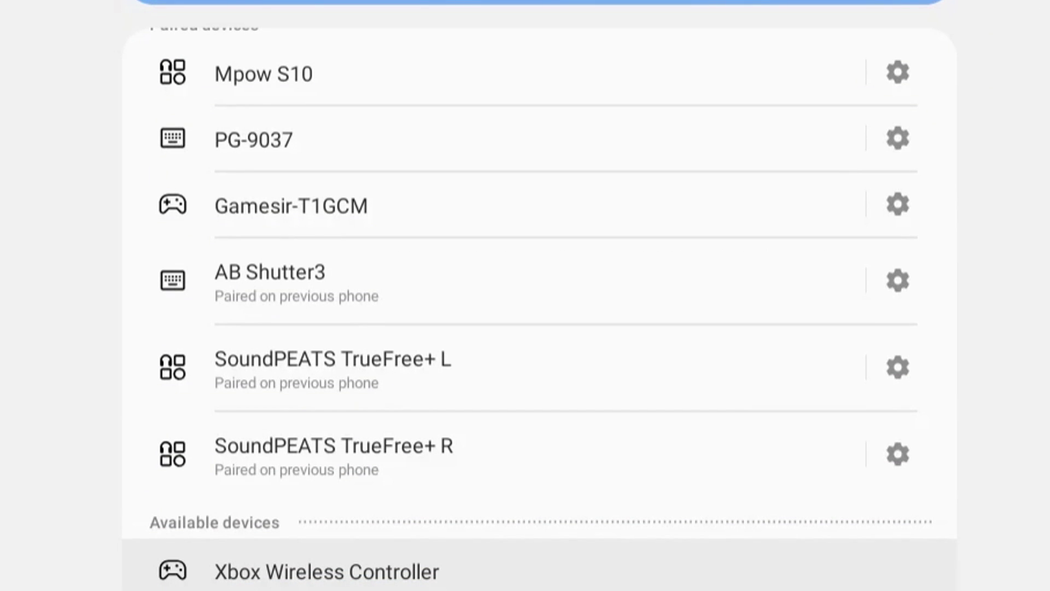
key("Return")
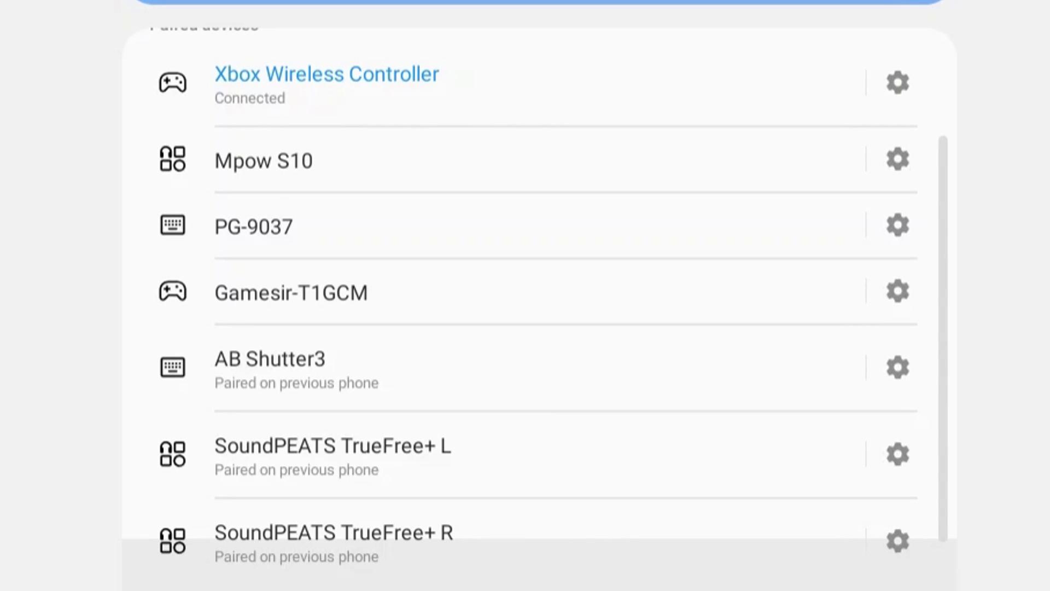
key("Escape")
key("Escape")
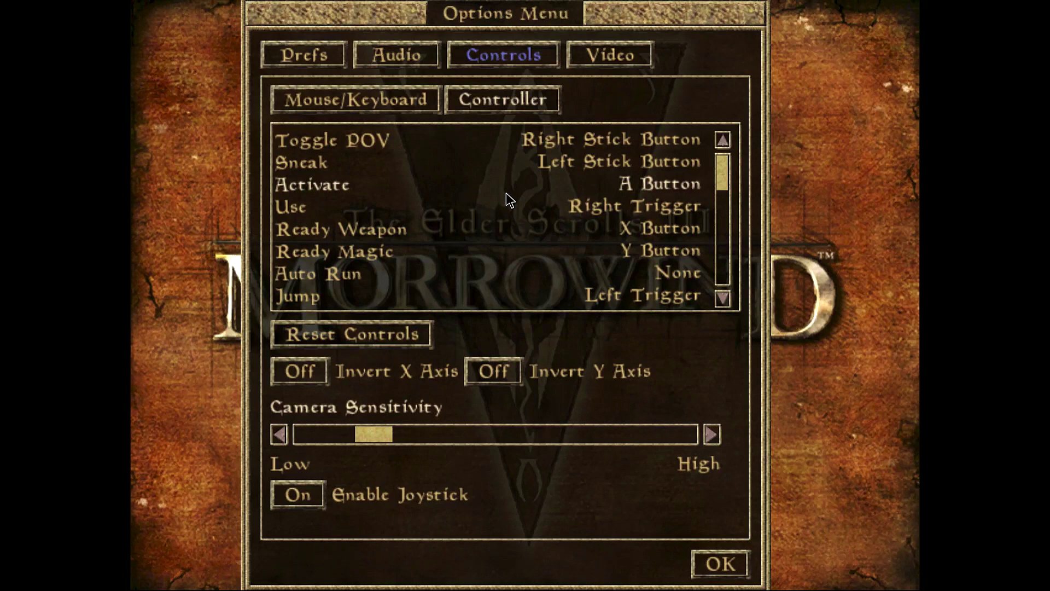
Step: Review the rest of the controller button bindings in Morrowind's control options
left_click_drag(722, 174, 723, 405)
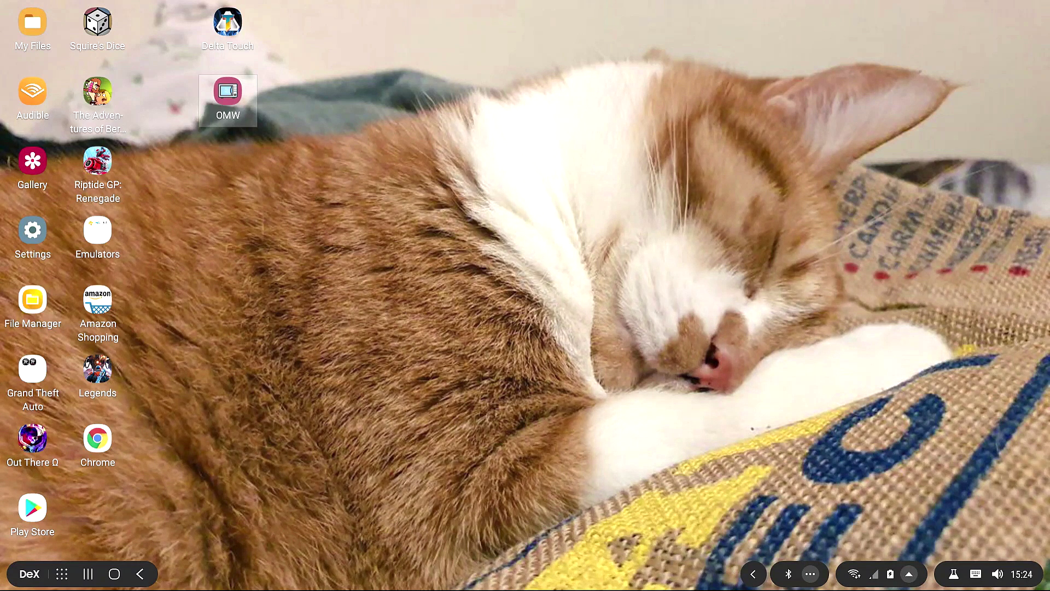
Step: Open OMW from the desktop and check the available graphics library options without changing the selection
double_click(228, 91)
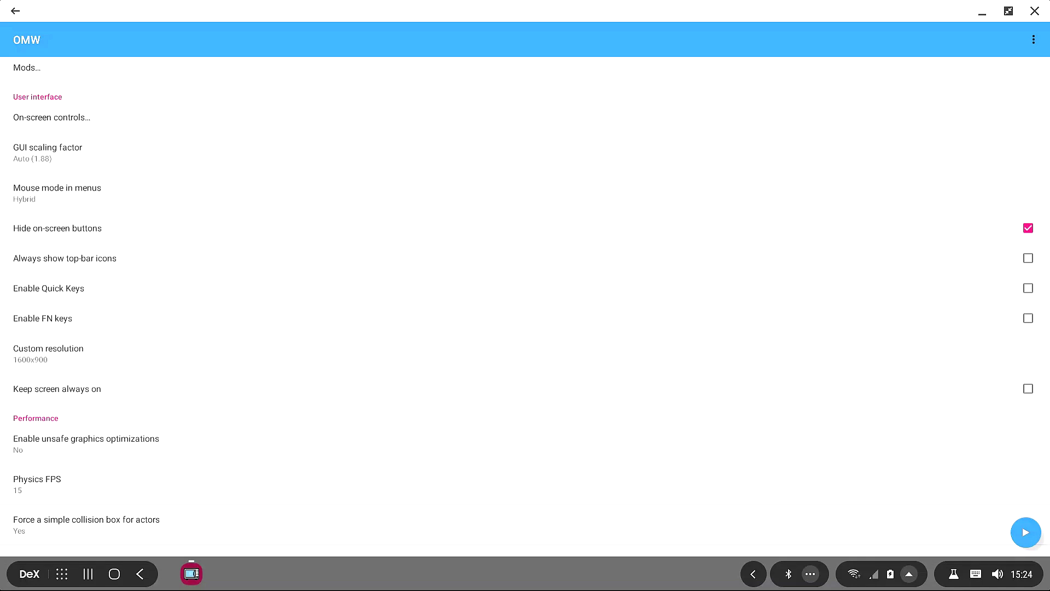
scroll(525, 298, "down", 3)
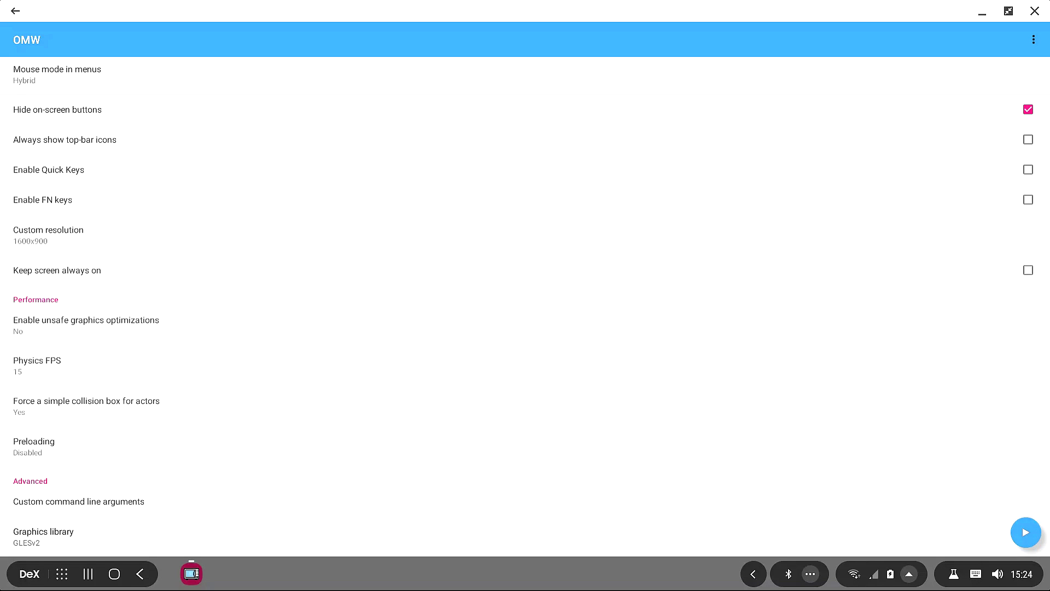
left_click(43, 536)
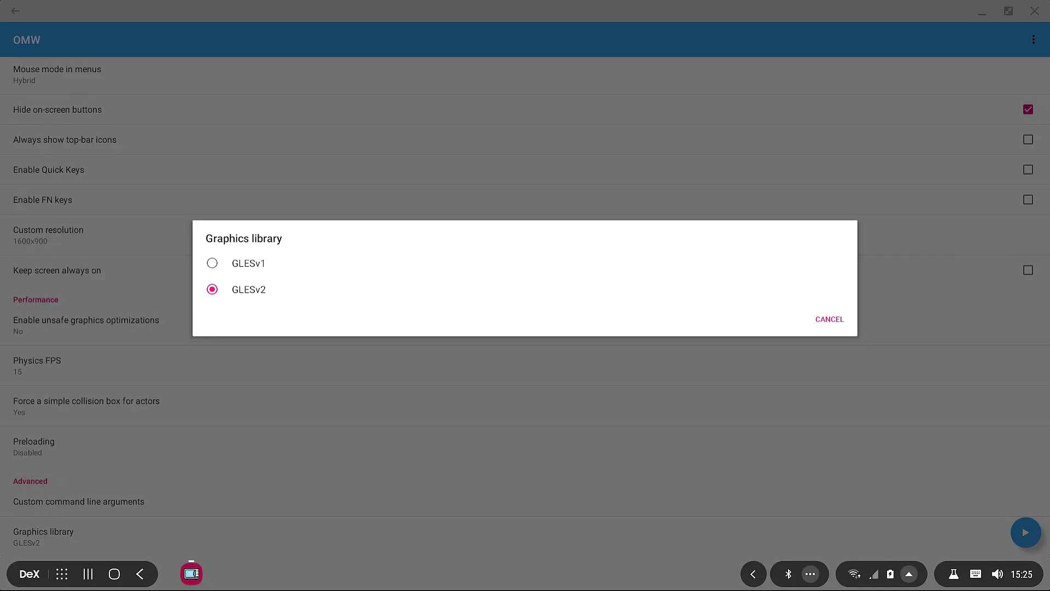
key("Escape")
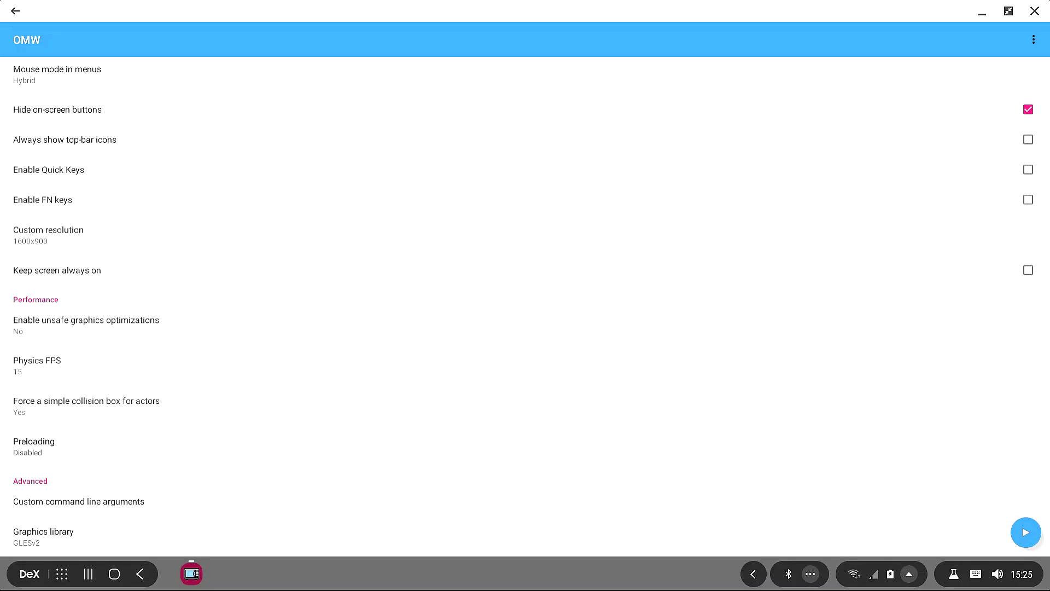